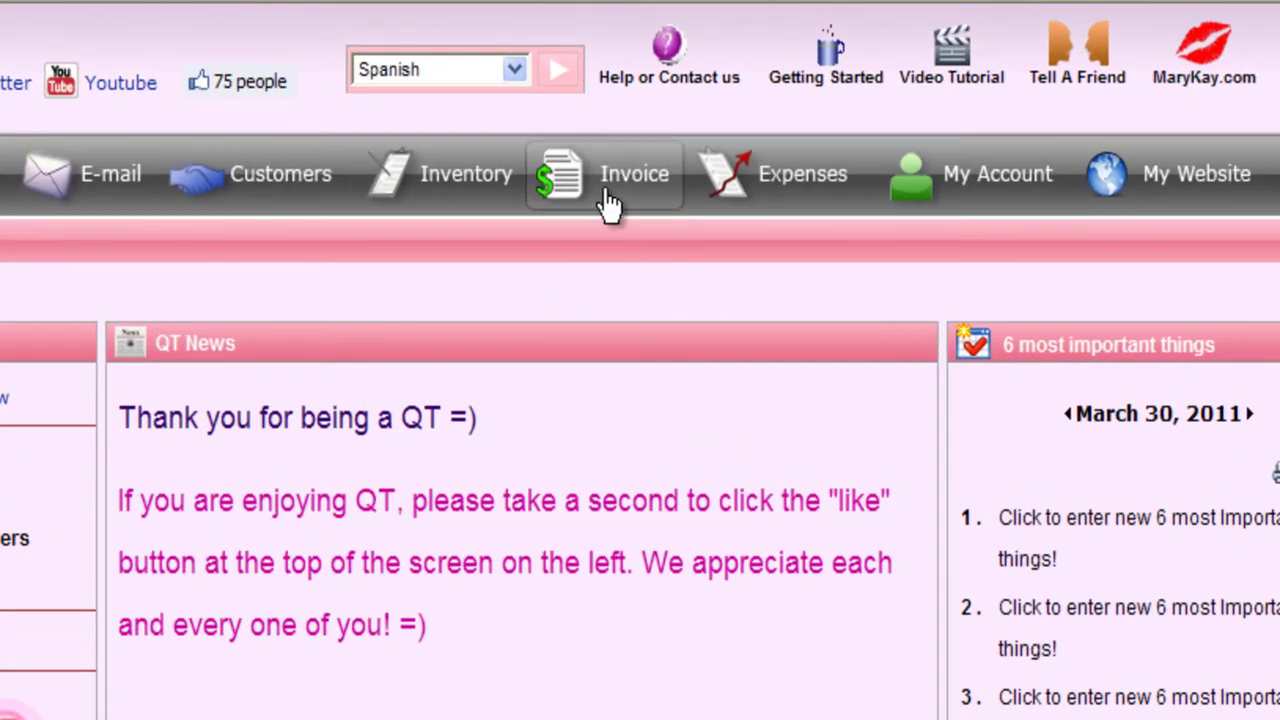
Step: Go to the View Invoices page listing the existing unpaid invoices
{"action": "left_click", "coordinate": [608, 205]}
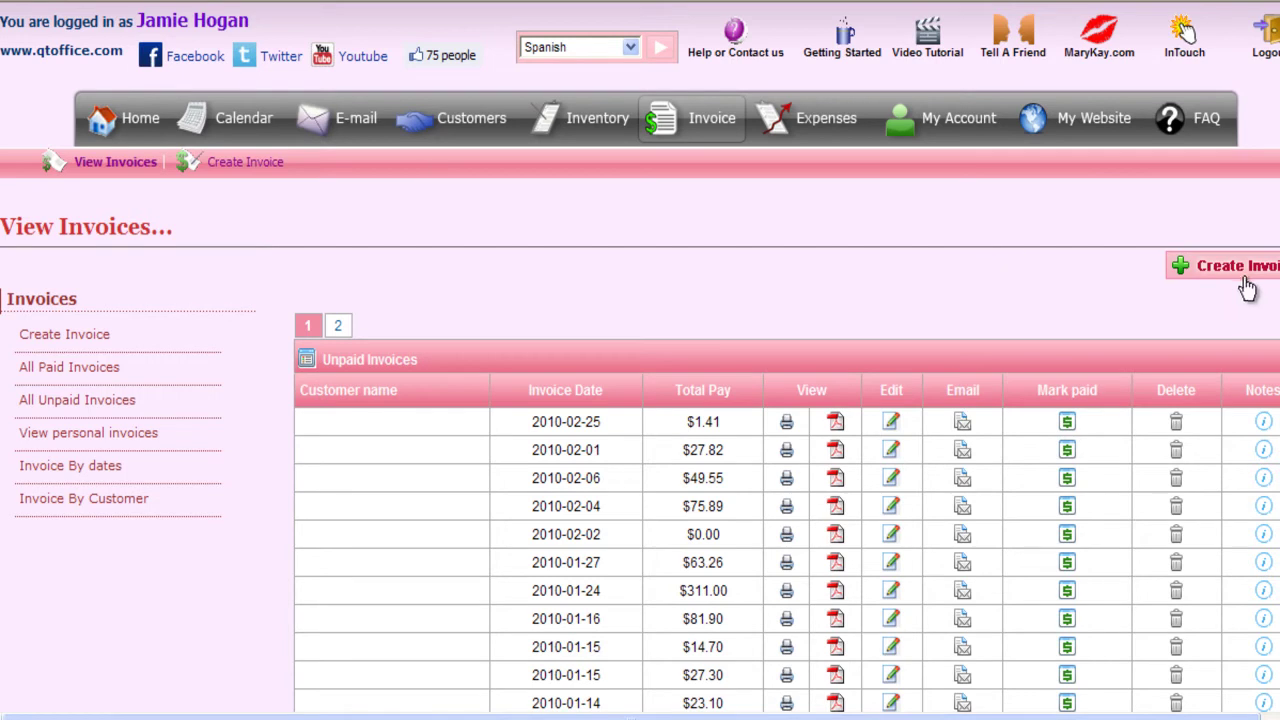
Step: Start a new invoice with sales type Demo products/Samples and bring up its date calendar
{"action": "left_click", "coordinate": [50, 341]}
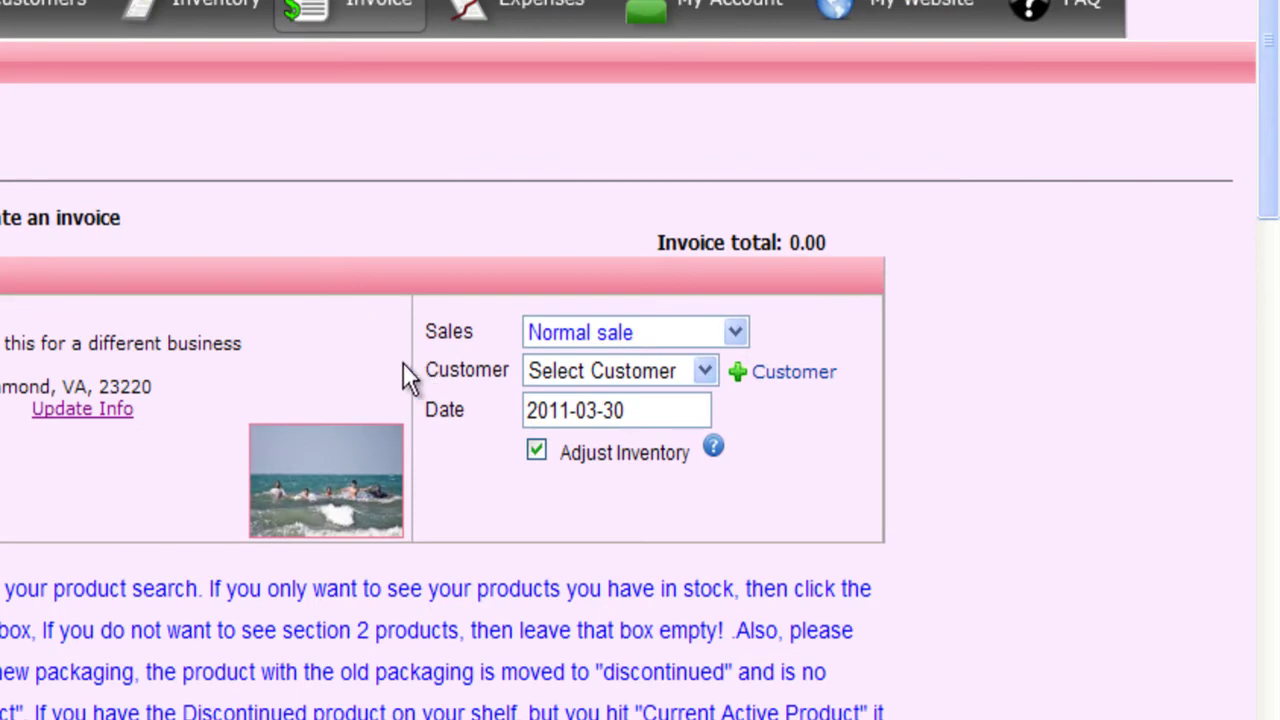
{"action": "left_click", "coordinate": [736, 333]}
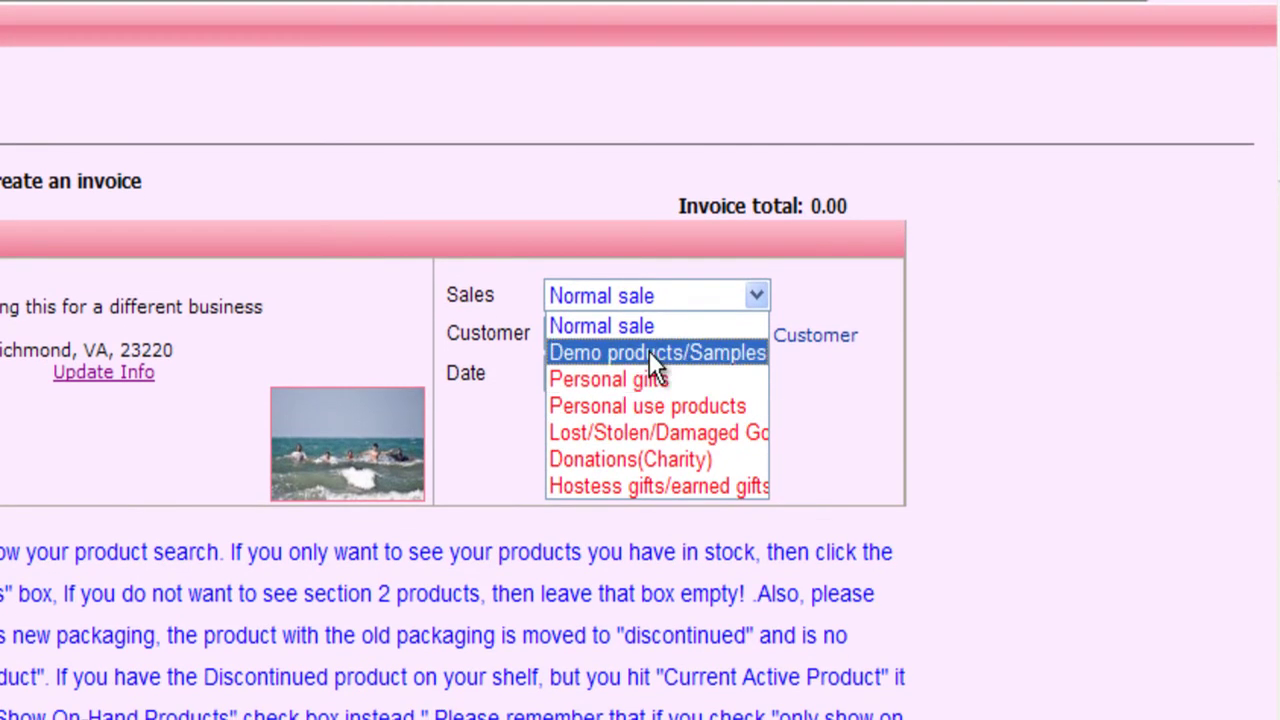
{"action": "left_click", "coordinate": [649, 352]}
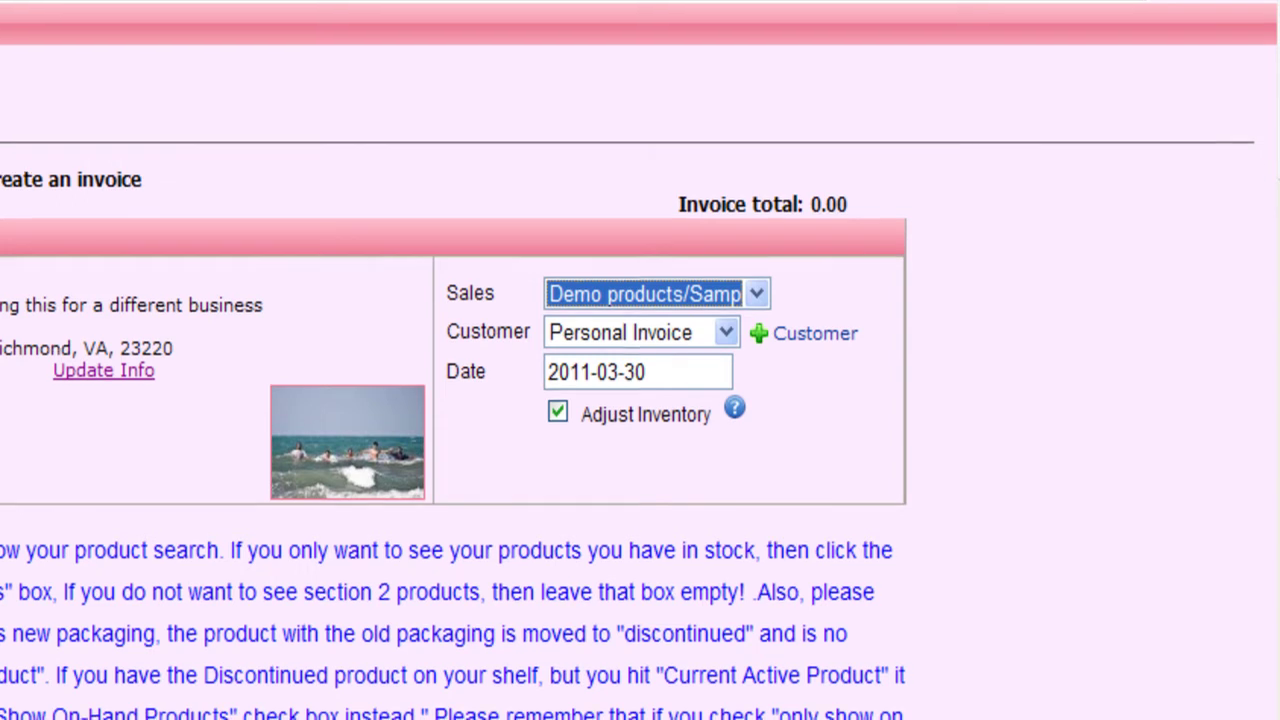
{"action": "scroll", "coordinate": [640, 400], "scroll_direction": "down", "scroll_amount": 2}
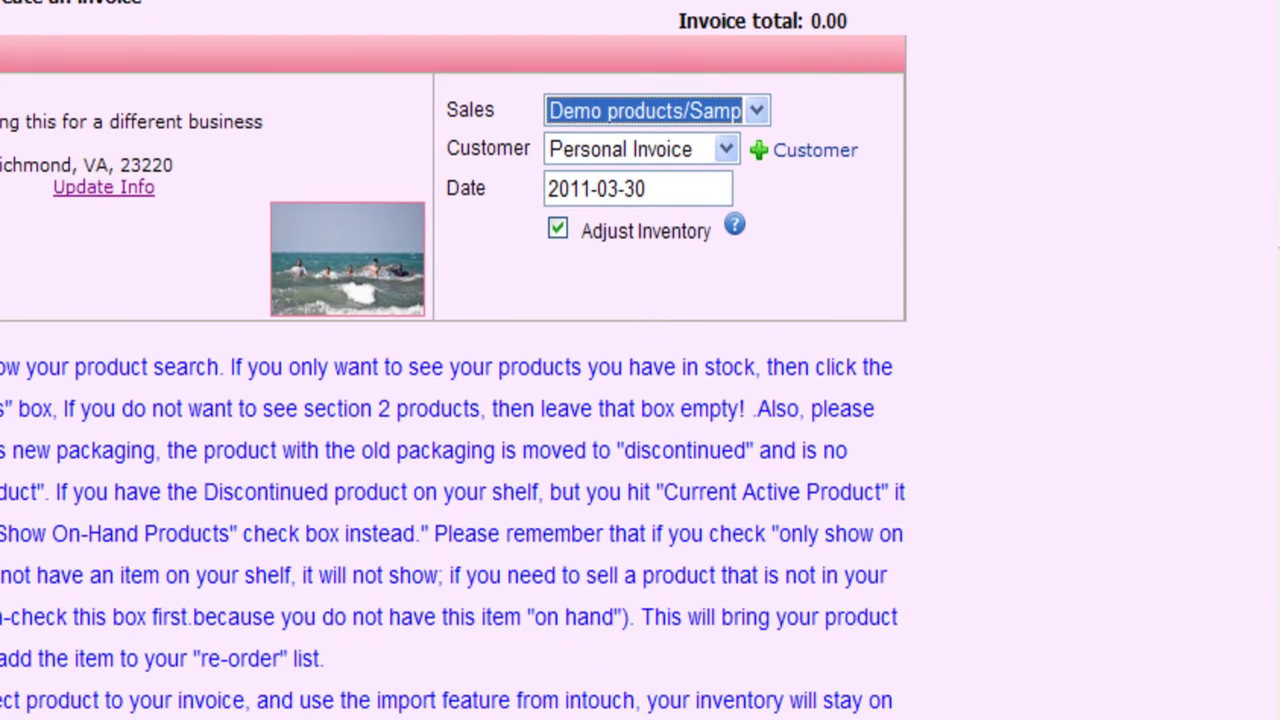
{"action": "left_click", "coordinate": [671, 186]}
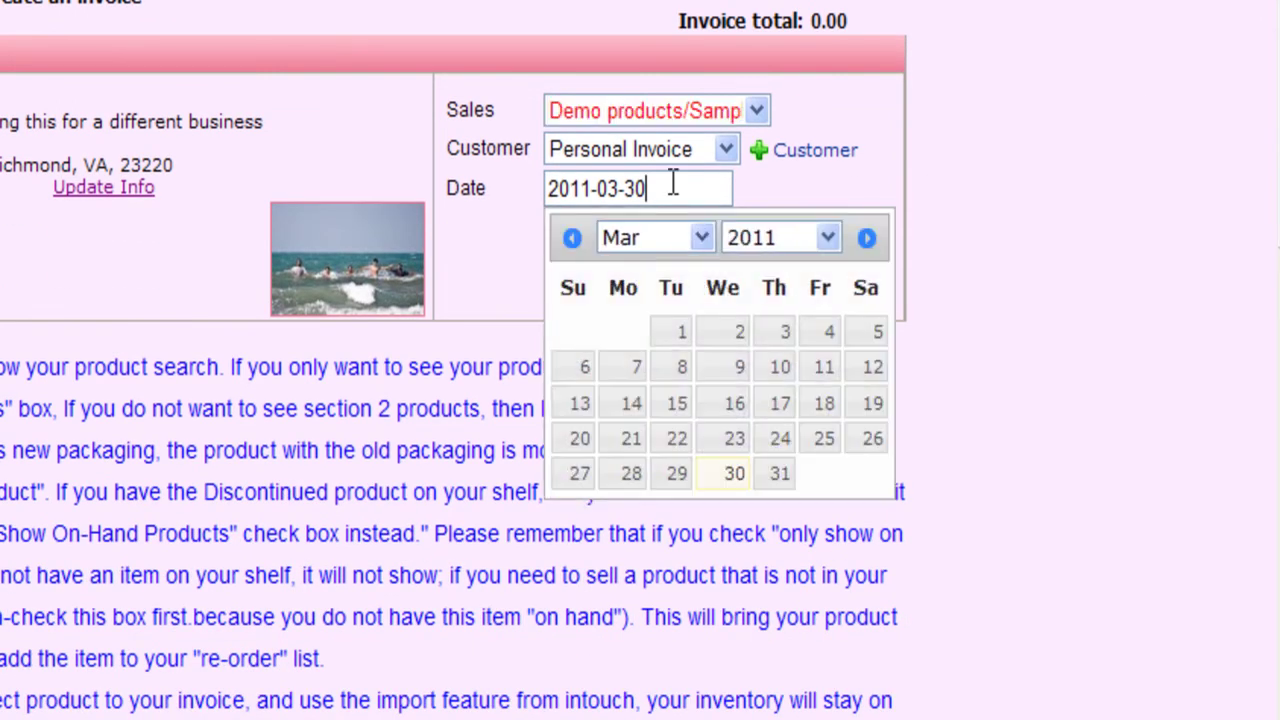
Step: Set the invoice date to 2011-03-30
{"action": "left_click", "coordinate": [731, 478]}
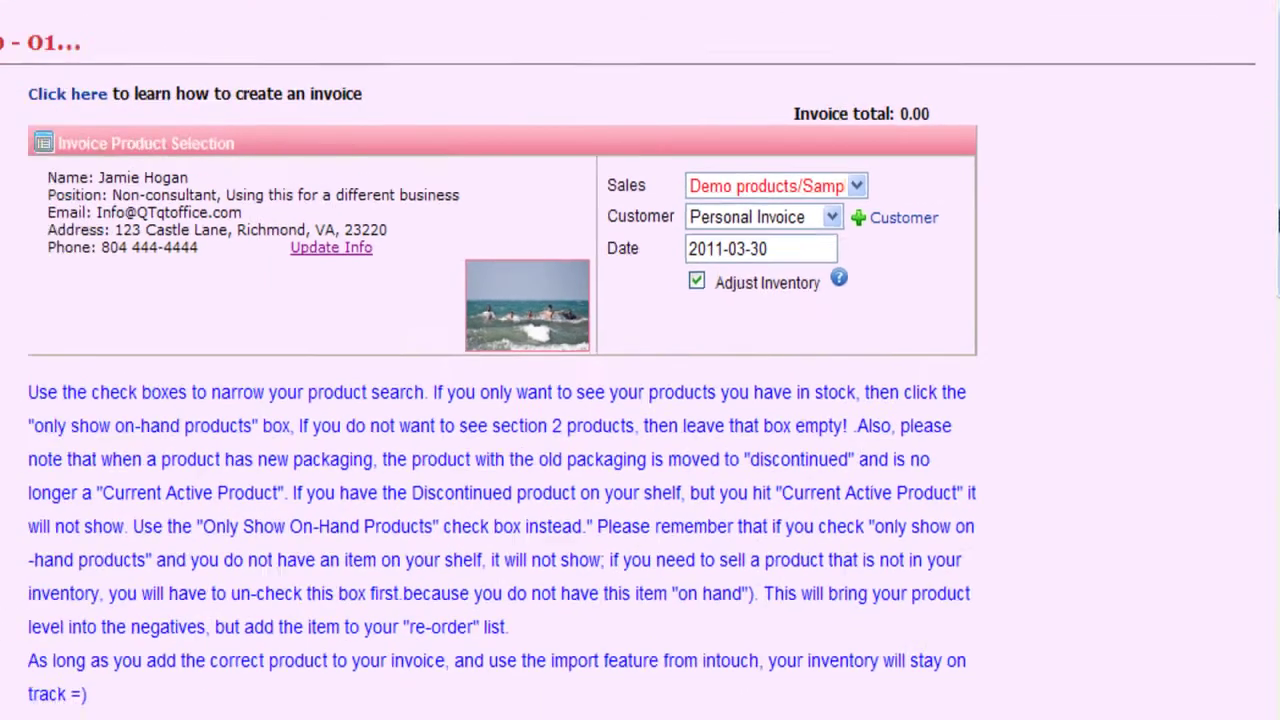
{"action": "scroll", "coordinate": [1268, 259], "scroll_direction": "down", "scroll_amount": 3}
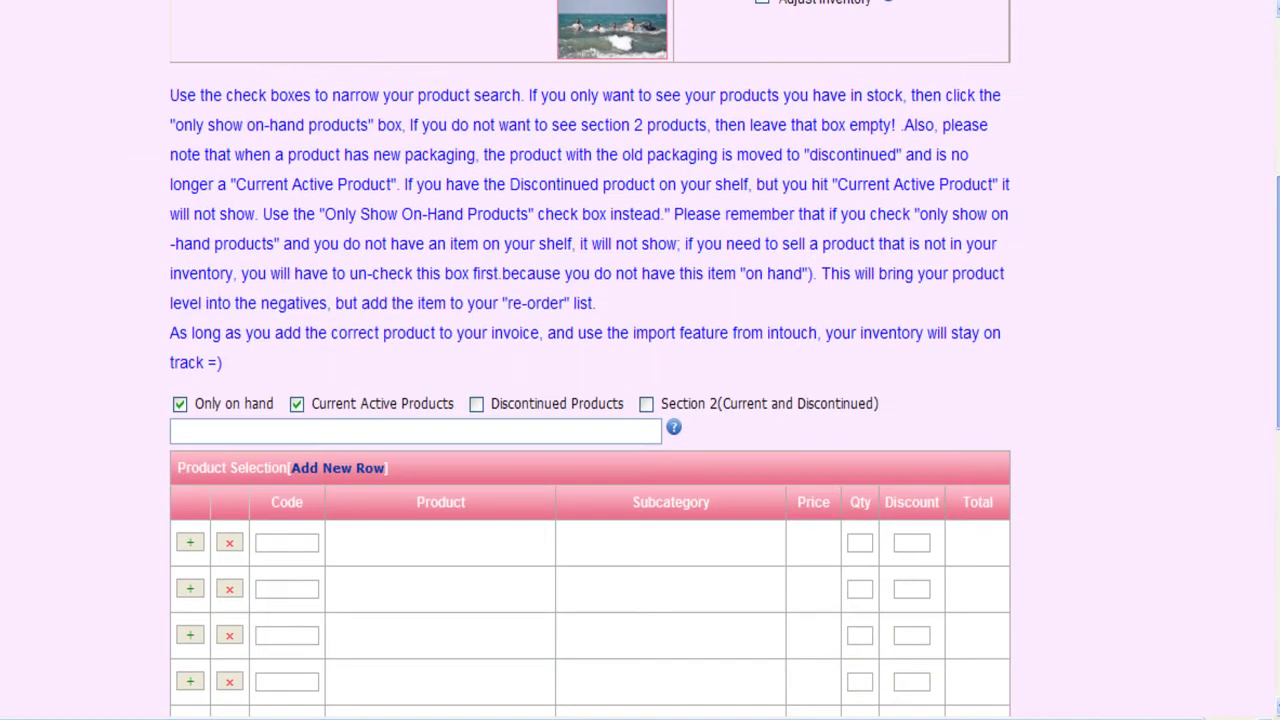
{"action": "scroll", "coordinate": [988, 345], "scroll_direction": "down", "scroll_amount": 1}
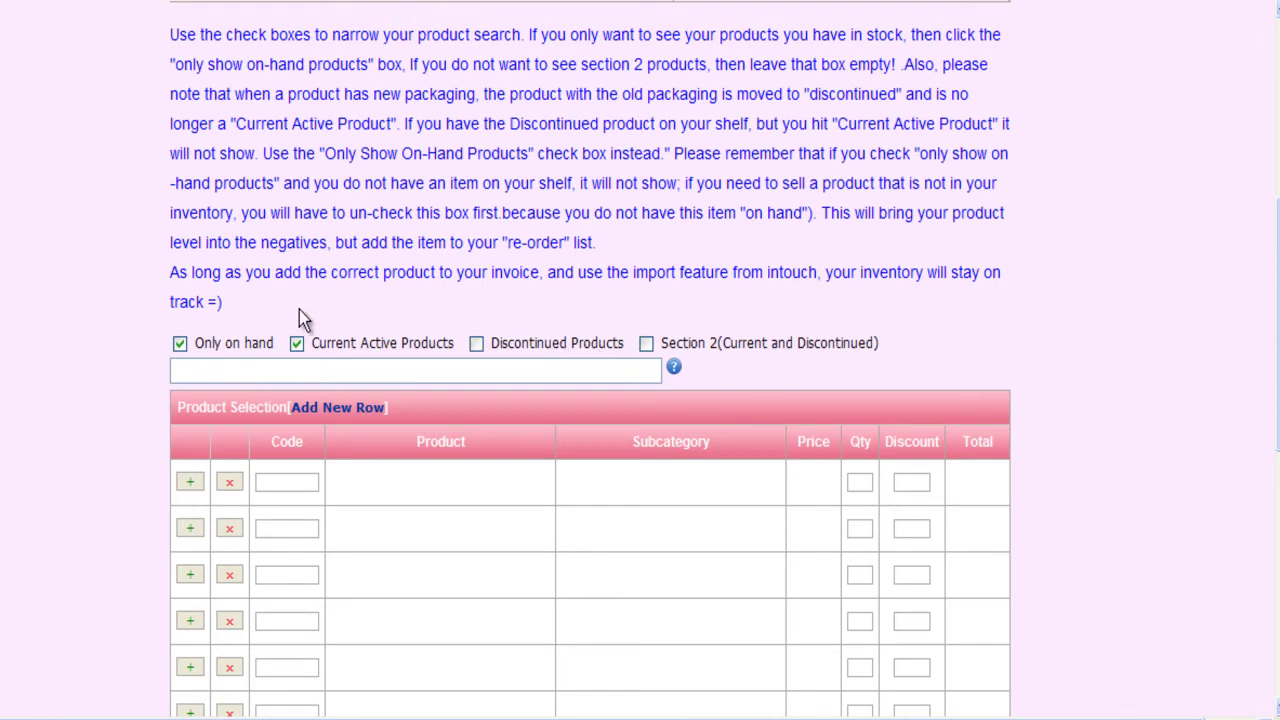
Step: Turn off Only on hand, search 'downtown', and add the Mary Kay Downtown Brown lipstick at 13.00
{"action": "left_click", "coordinate": [181, 343]}
{"action": "left_click", "coordinate": [225, 368]}
{"action": "type", "text": "downtown"}
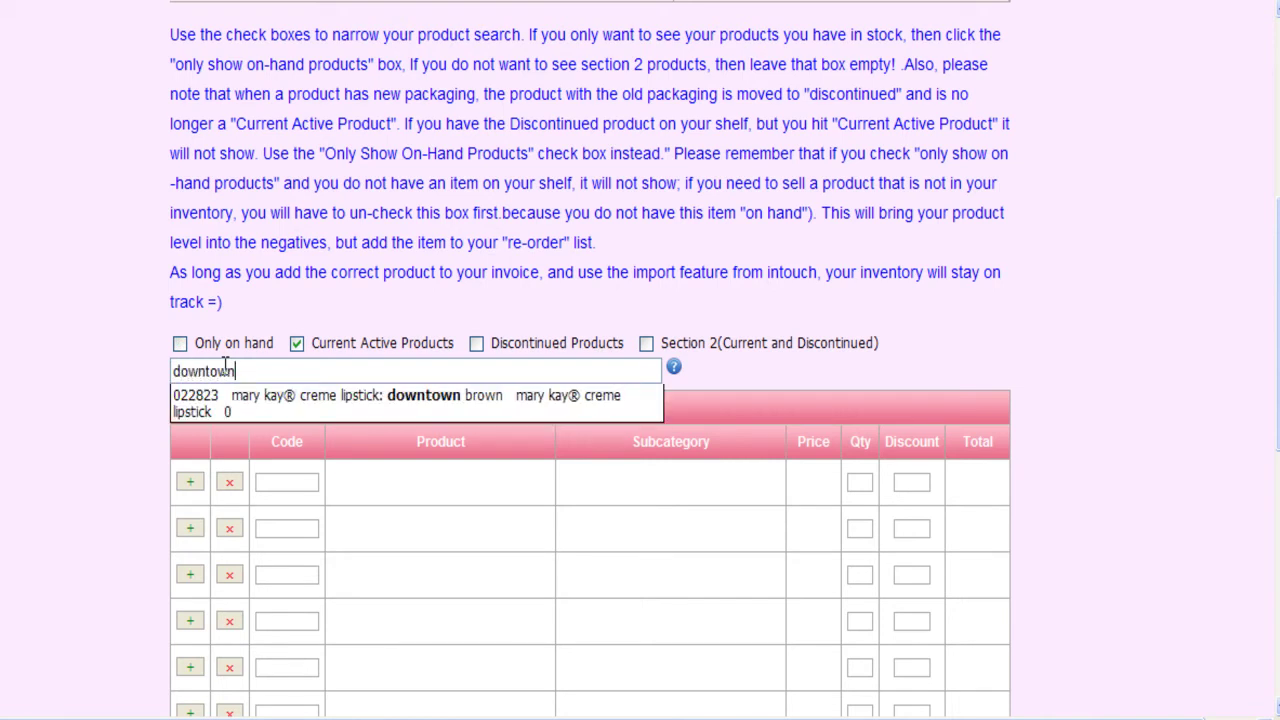
{"action": "left_click", "coordinate": [286, 398]}
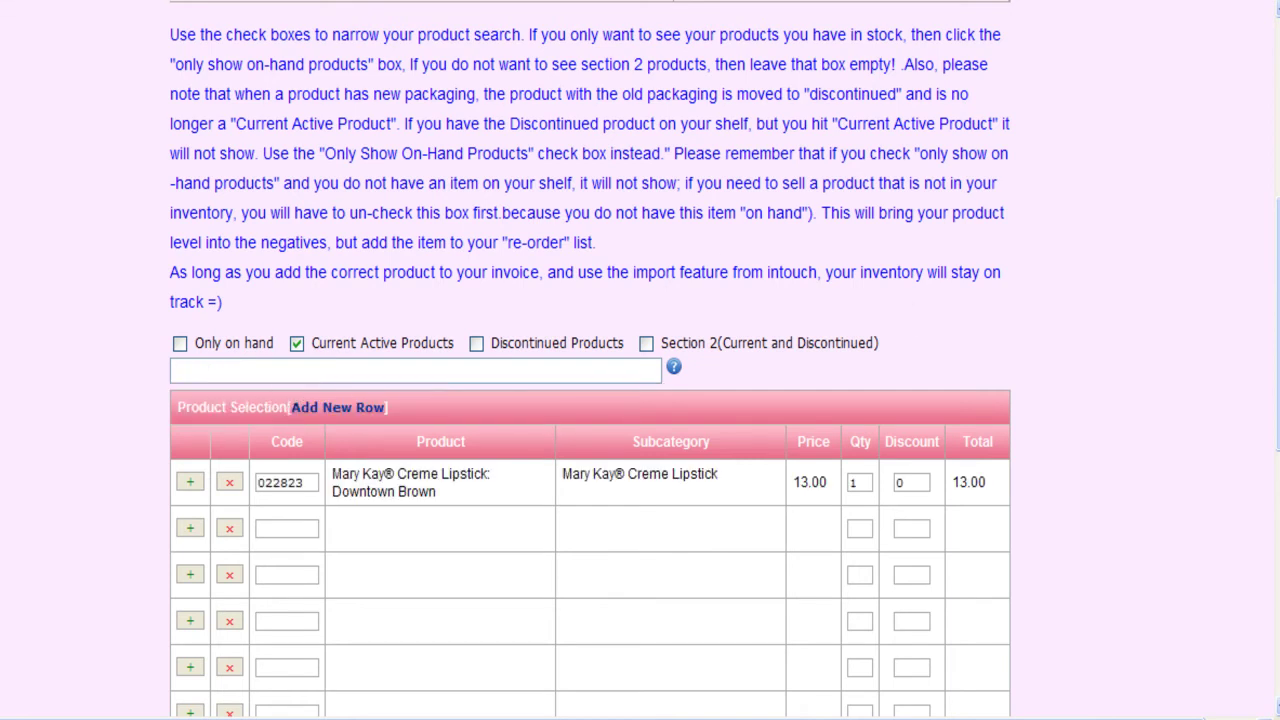
Step: Check the 13.71 total, paid in full by cash, and continue to the confirmation step
{"action": "scroll", "coordinate": [1277, 320], "scroll_direction": "down", "scroll_amount": 3}
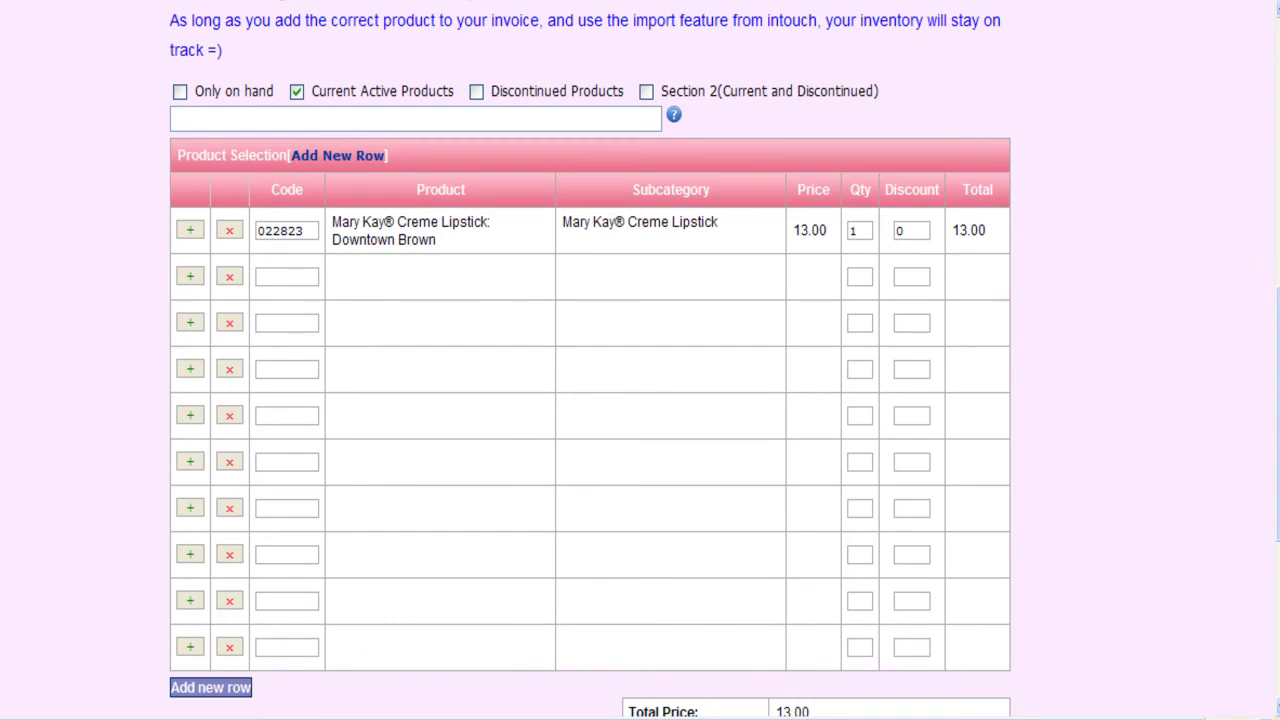
{"action": "scroll", "coordinate": [640, 360], "scroll_direction": "down", "scroll_amount": 3}
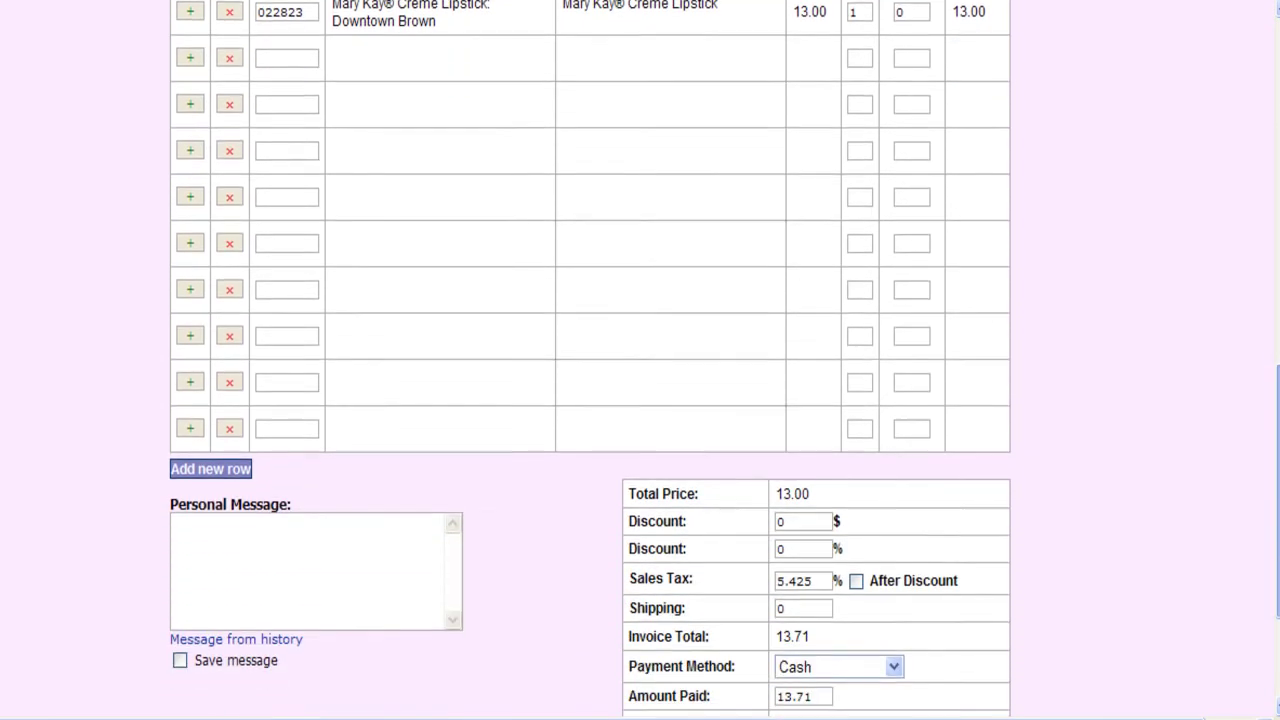
{"action": "scroll", "coordinate": [640, 360], "scroll_direction": "down", "scroll_amount": 3}
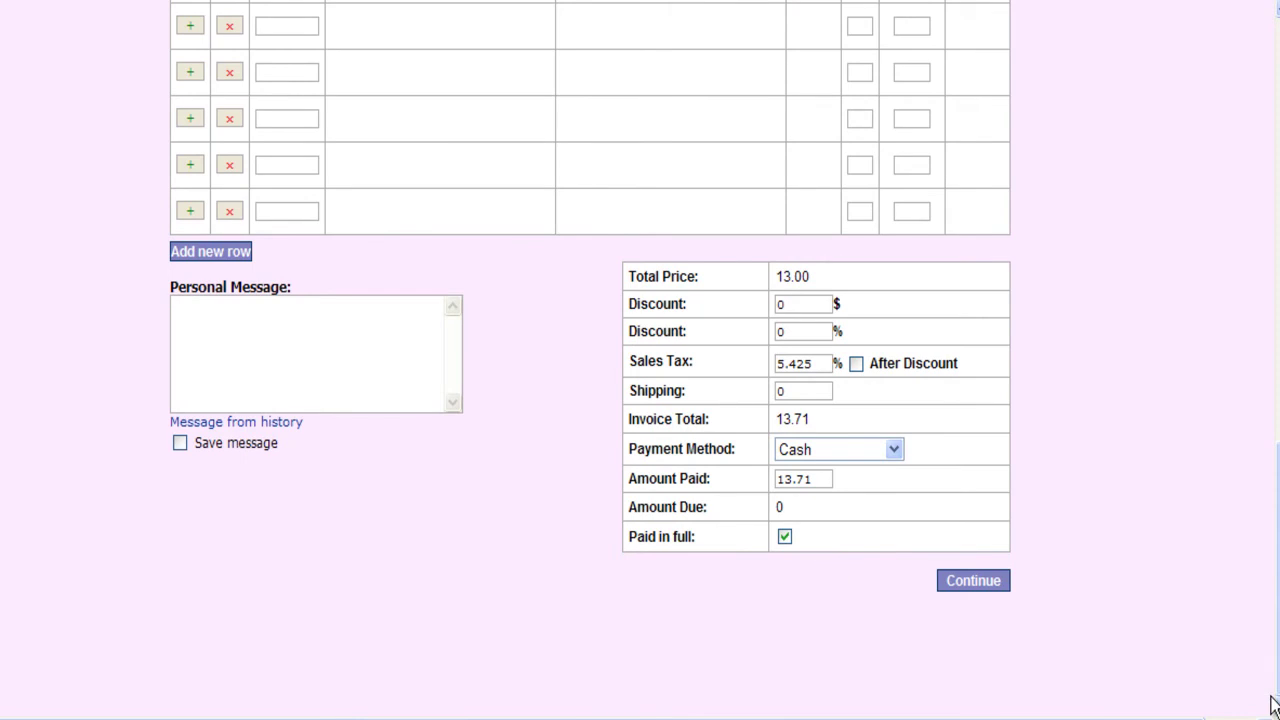
{"action": "left_click_drag", "start_coordinate": [1272, 663], "coordinate": [1250, 588]}
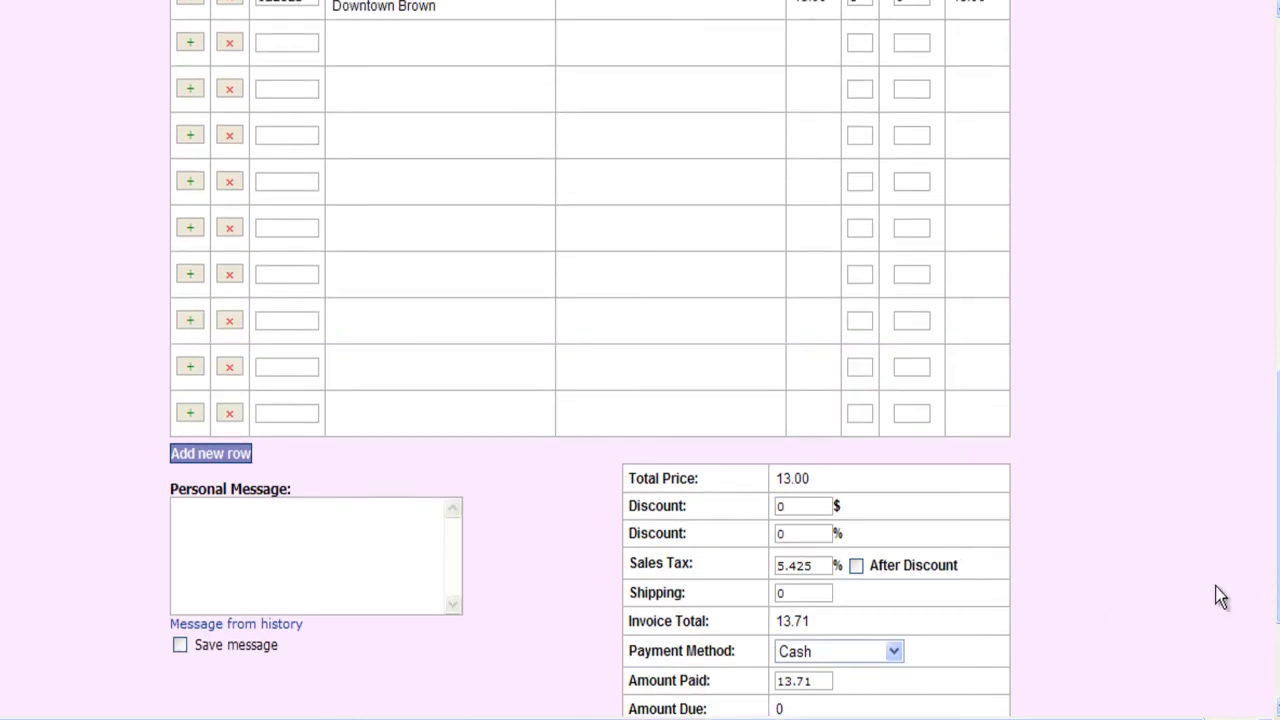
{"action": "scroll", "coordinate": [1260, 575], "scroll_direction": "down", "scroll_amount": 3}
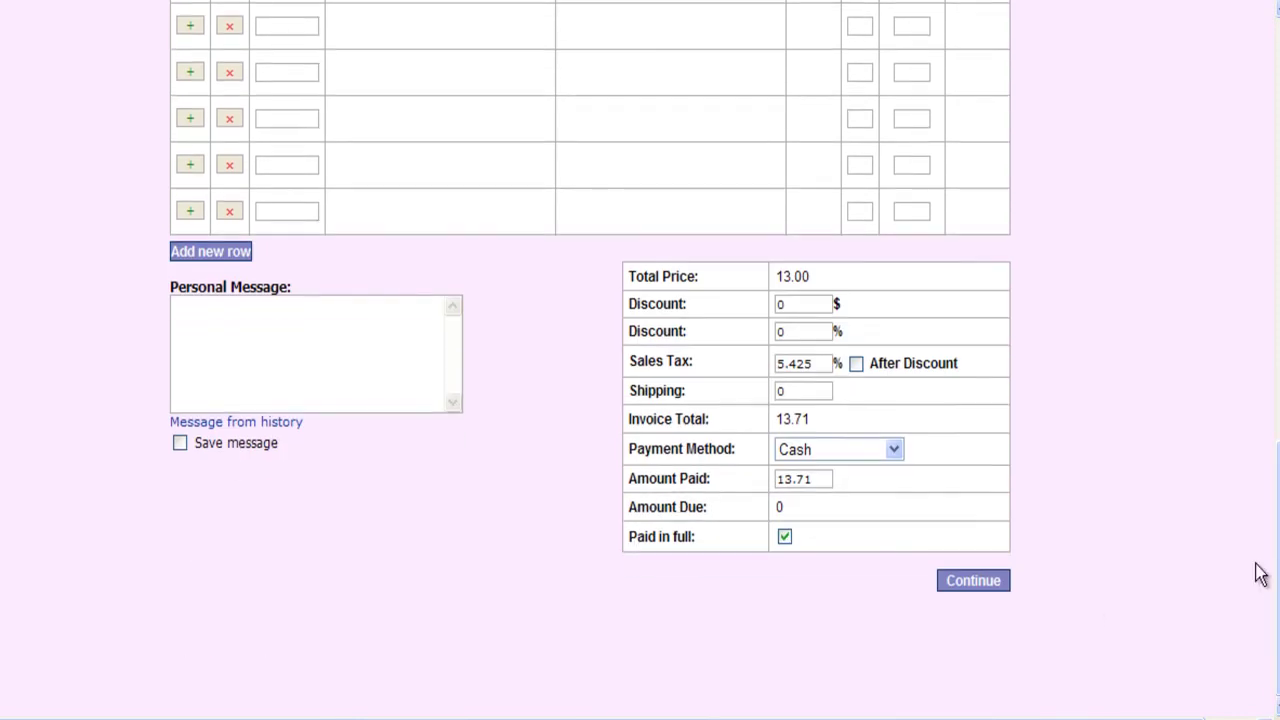
{"action": "left_click", "coordinate": [973, 581]}
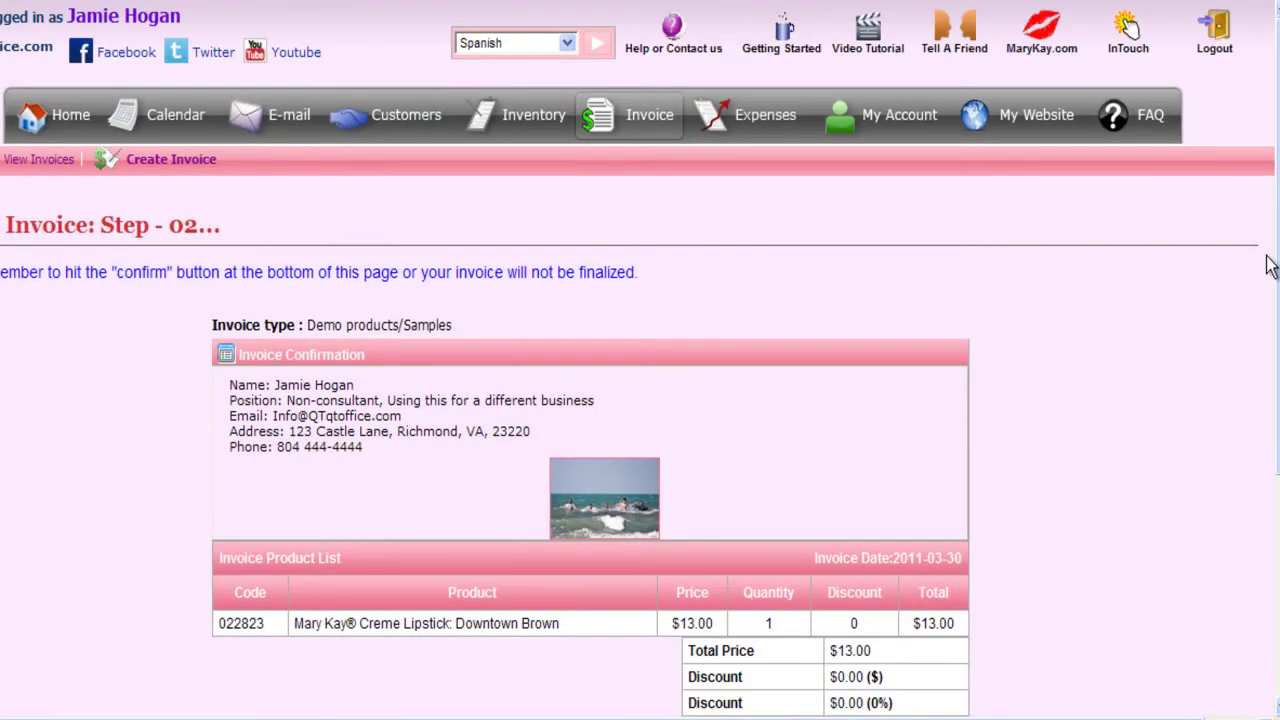
Step: Confirm the Downtown Brown lipstick invoice on Invoice Step 02
{"action": "scroll", "coordinate": [1270, 268], "scroll_direction": "down", "scroll_amount": 3}
{"action": "scroll", "coordinate": [929, 134], "scroll_direction": "down", "scroll_amount": 1}
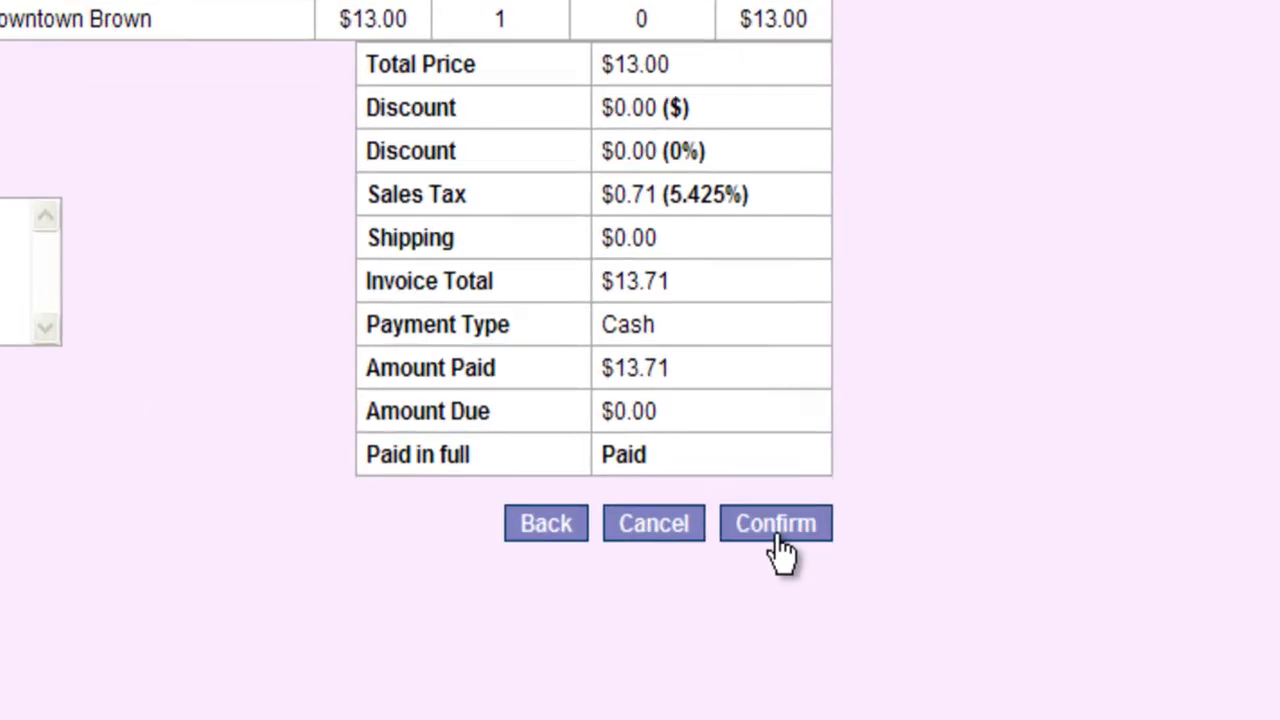
{"action": "left_click", "coordinate": [747, 522]}
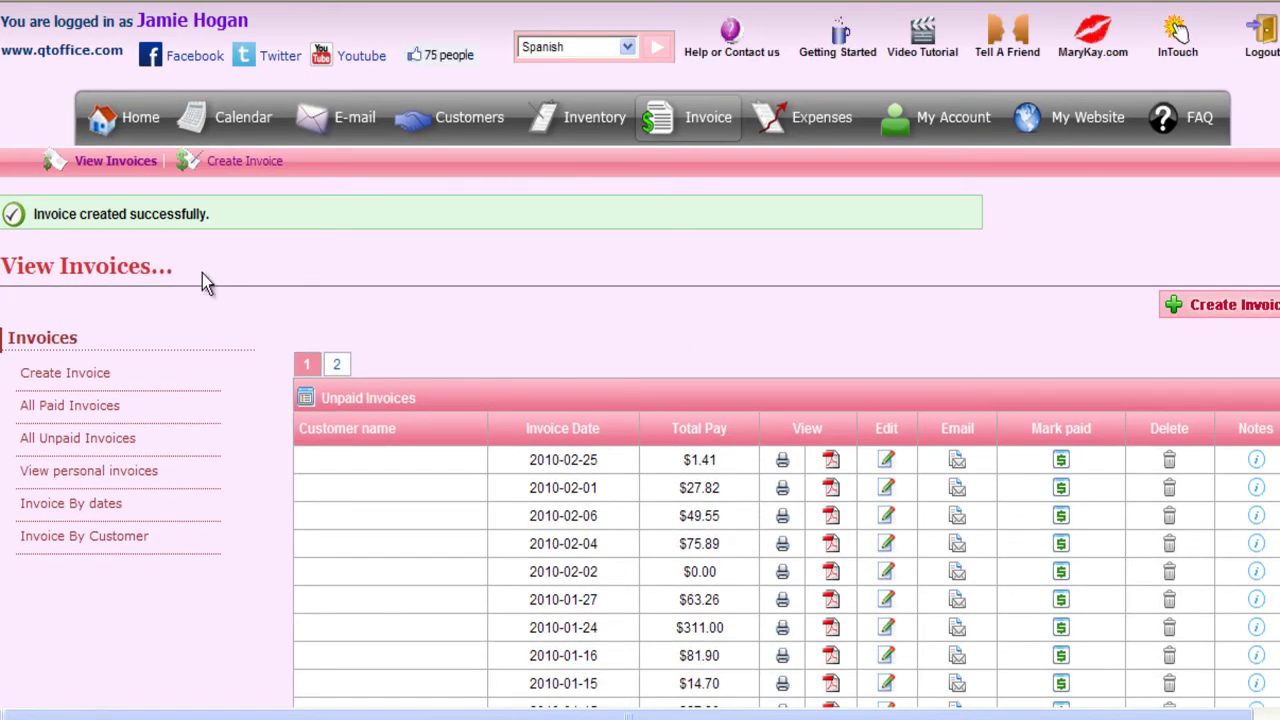
Step: Find the new 2011-03-30 Demo products/Samples invoice for $13.71 among the personal invoices
{"action": "left_click", "coordinate": [82, 472]}
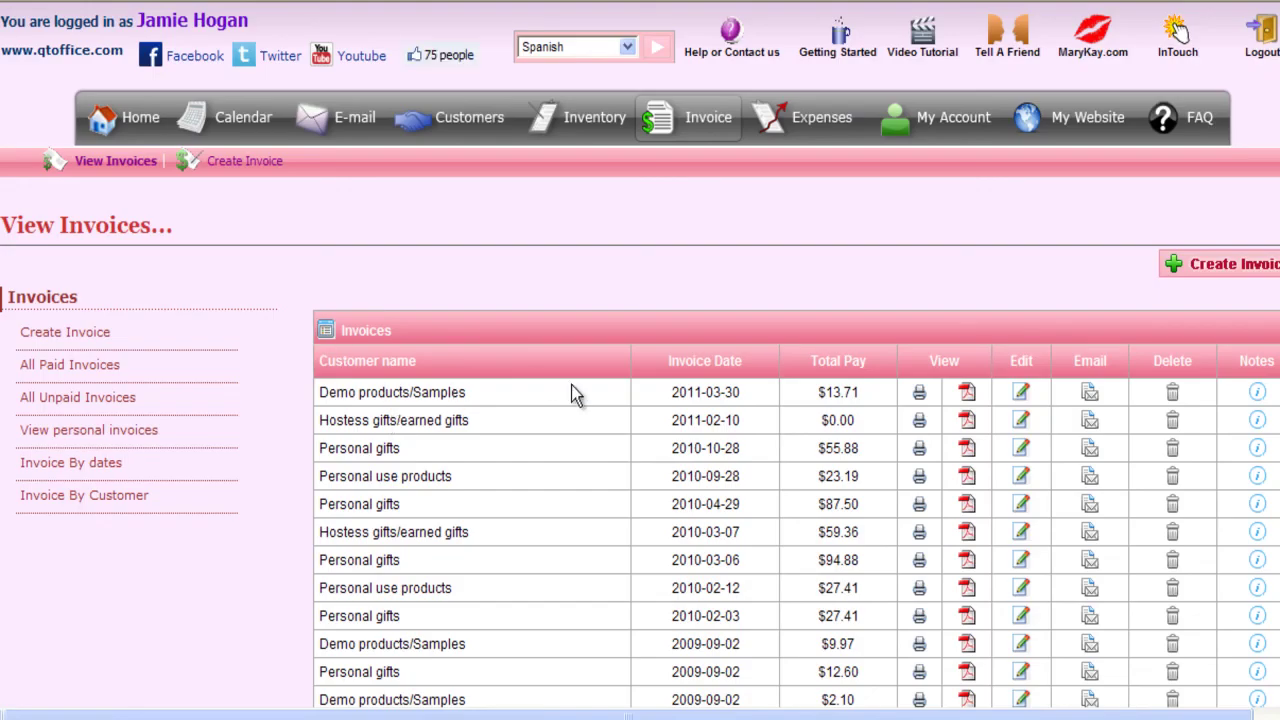
{"action": "left_click_drag", "start_coordinate": [748, 394], "coordinate": [672, 393]}
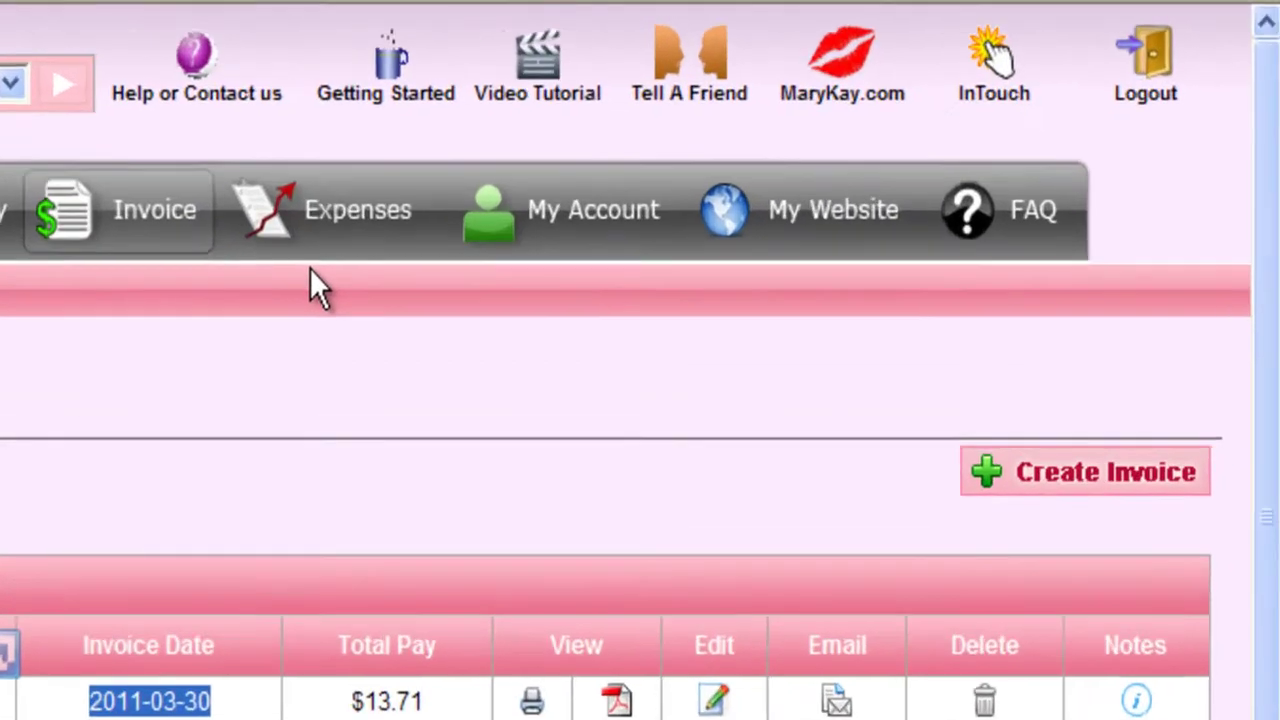
{"action": "left_click", "coordinate": [757, 150]}
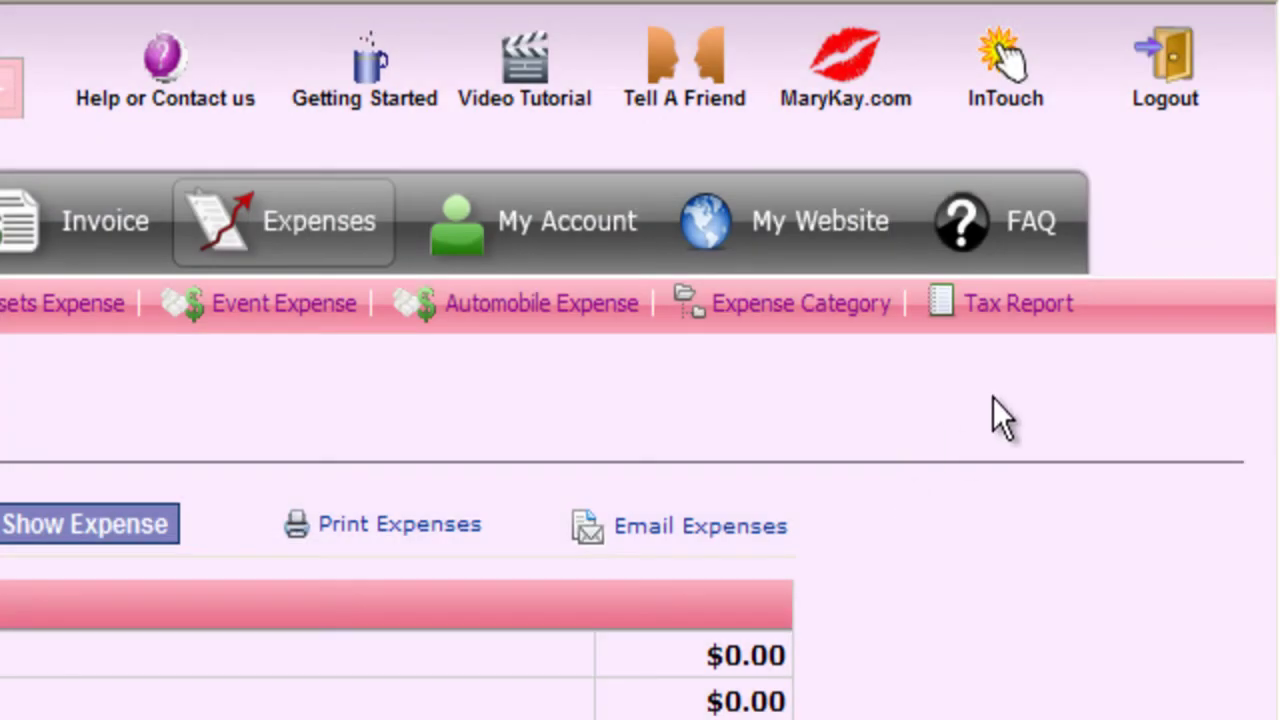
Step: Bring up the 2011 Tax Report and locate Demo products/Samples at $6.50 under cost of sales
{"action": "left_click", "coordinate": [1040, 306]}
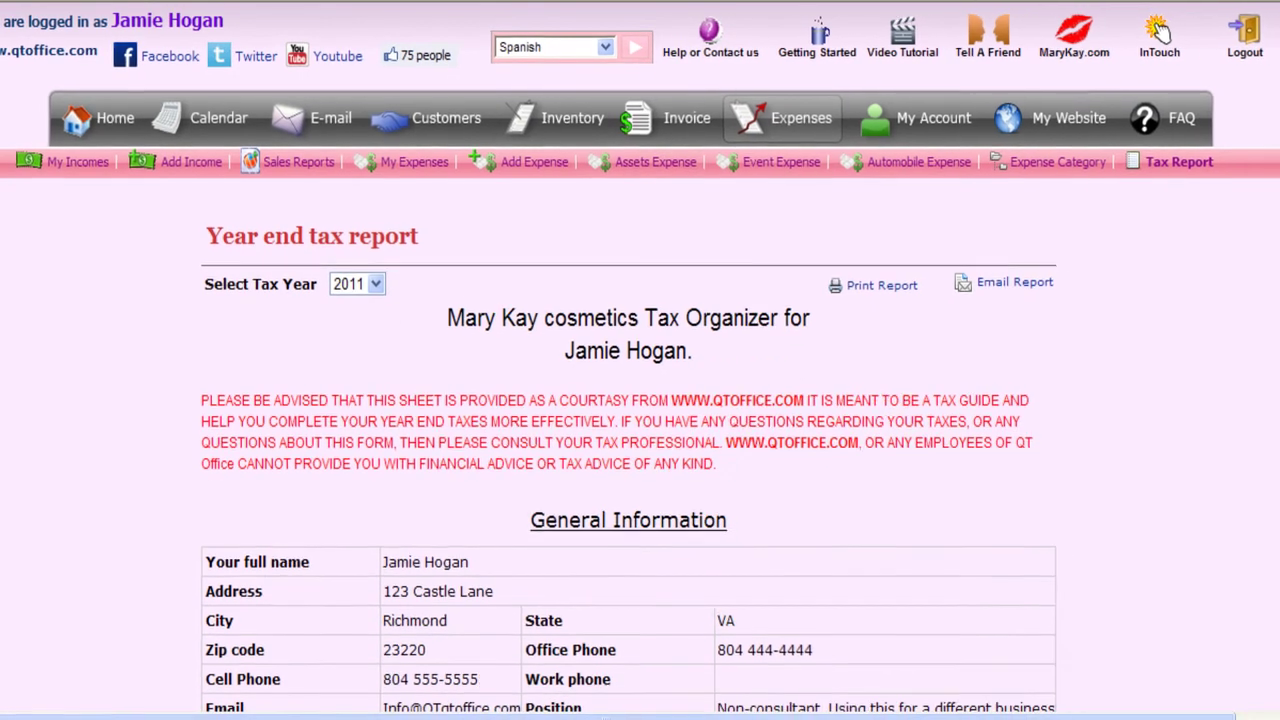
{"action": "scroll", "coordinate": [640, 400], "scroll_direction": "down", "scroll_amount": 7}
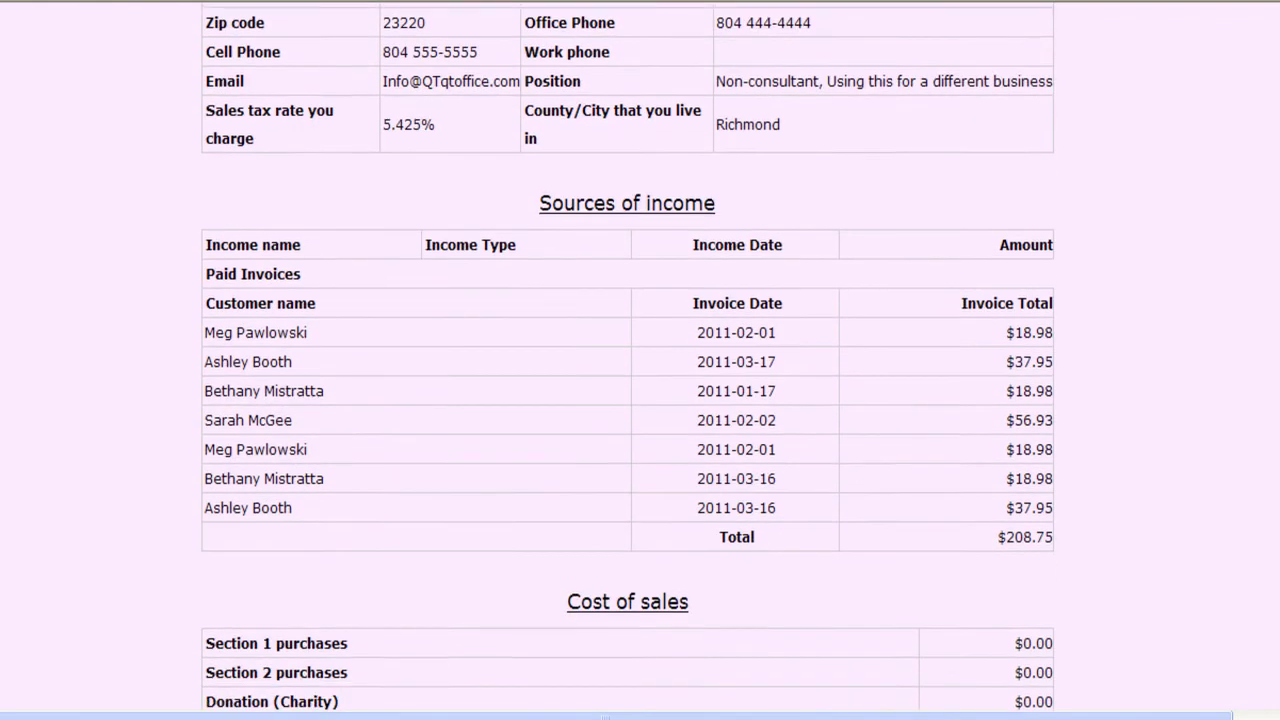
{"action": "scroll", "coordinate": [627, 360], "scroll_direction": "down", "scroll_amount": 4}
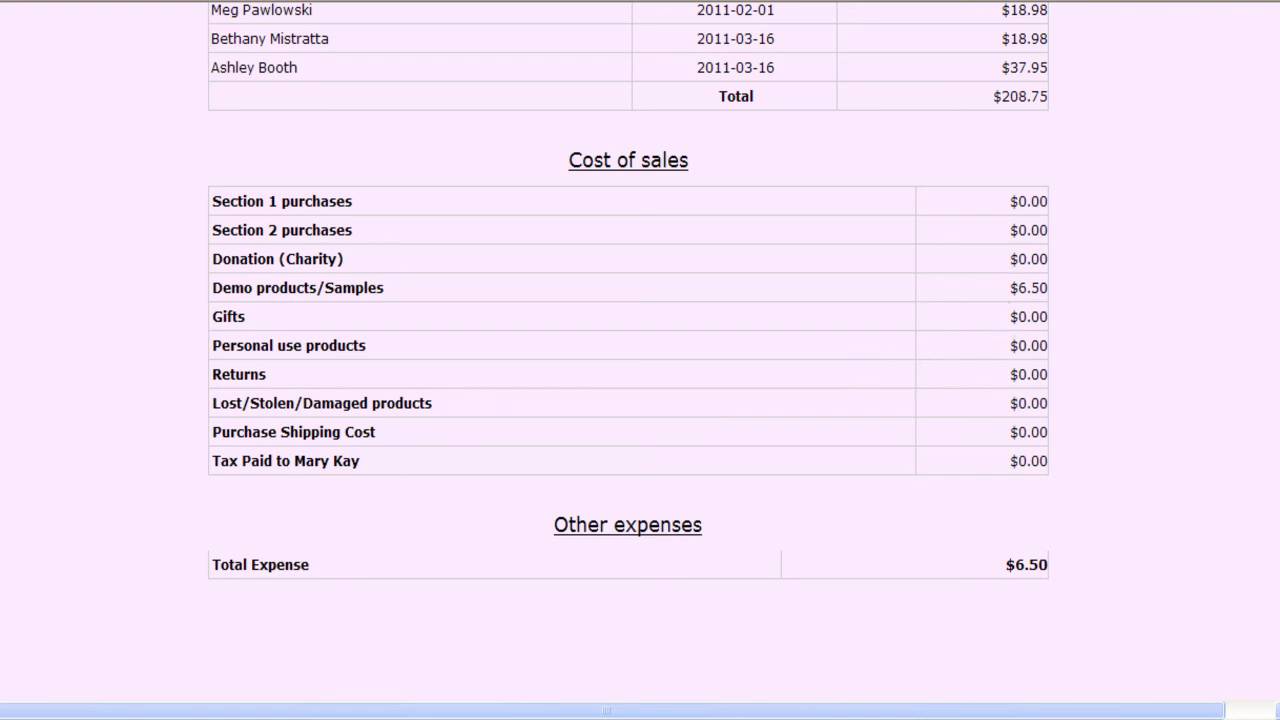
{"action": "scroll", "coordinate": [1263, 130], "scroll_direction": "up", "scroll_amount": 15}
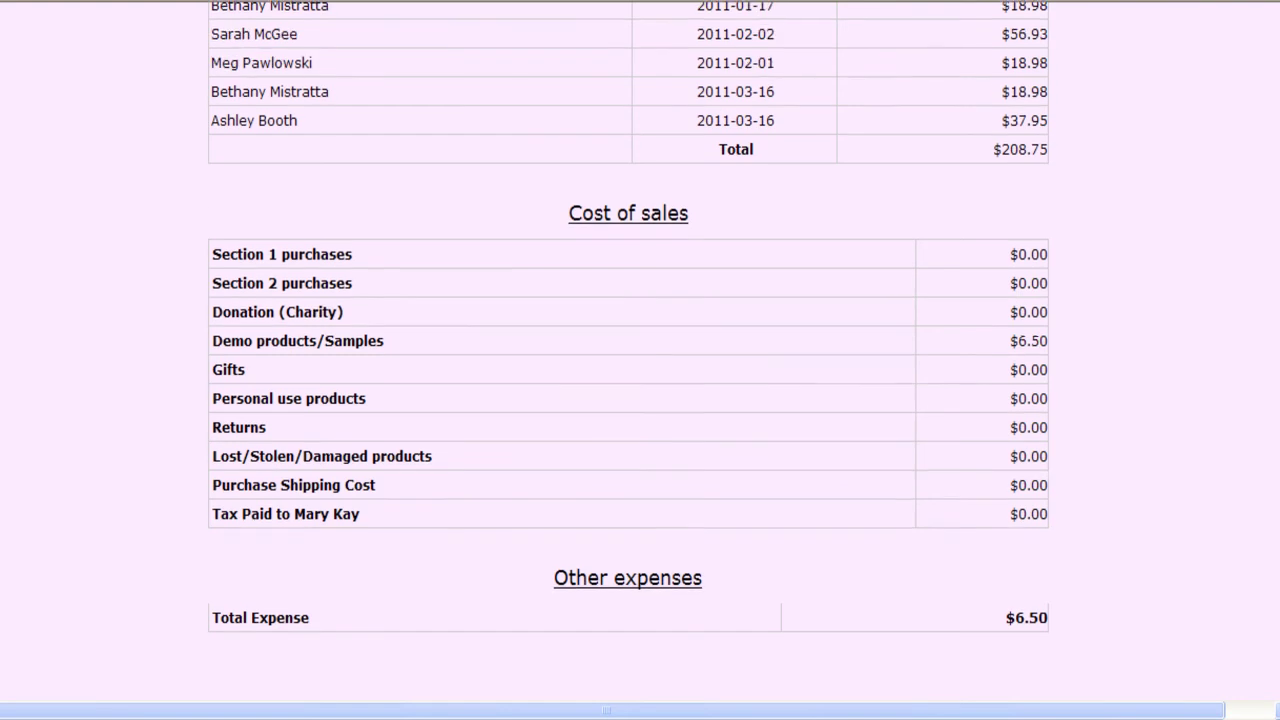
{"action": "scroll", "coordinate": [1263, 130], "scroll_direction": "up", "scroll_amount": 1}
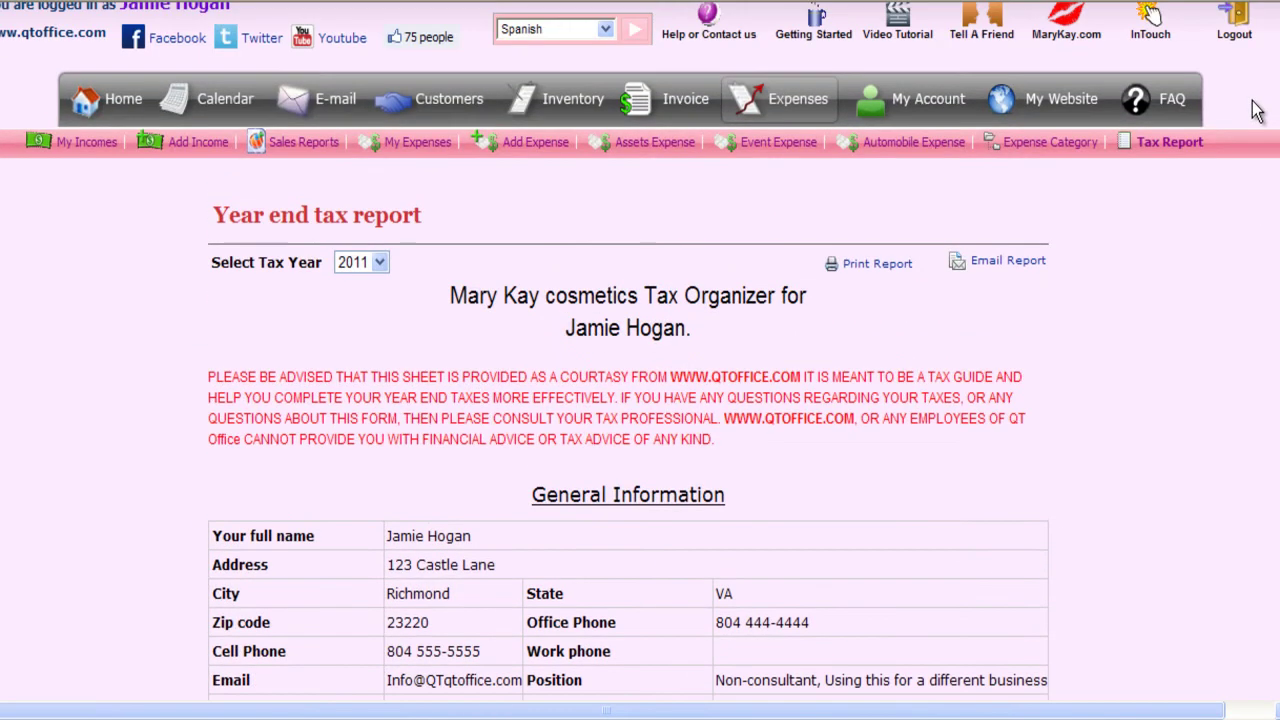